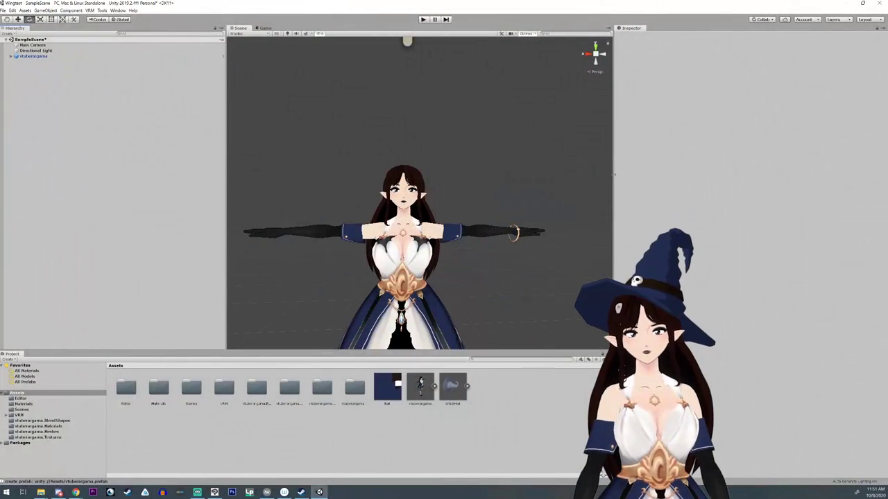
Add the WitchHat model from the project assets to the scene alongside the avatar
drag(613, 178, 680, 187)
right_drag(525, 231, 518, 254)
middle_drag(496, 206, 490, 243)
scroll(491, 261, down, 5)
scroll(491, 267, up, 10)
scroll(491, 274, down, 7)
mouse_move(492, 284)
middle_down()
mouse_move(487, 230)
mouse_move(480, 267)
mouse_move(498, 282)
middle_up()
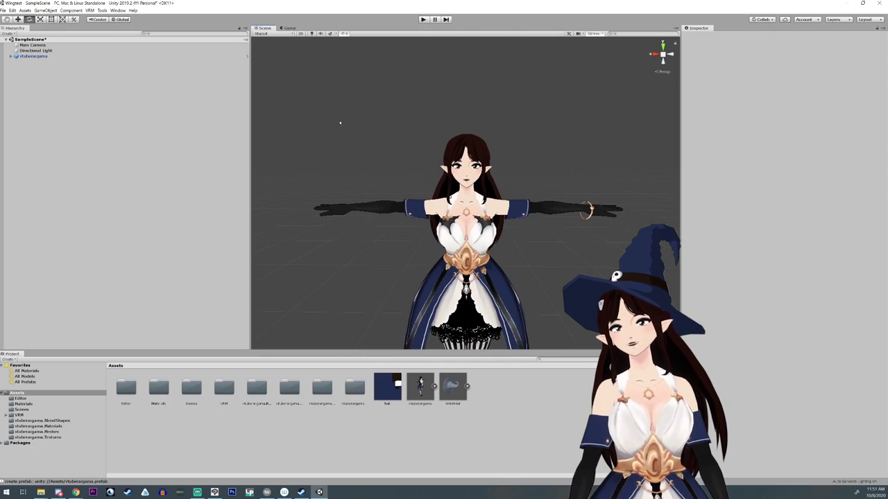
drag(452, 386, 161, 199)
scroll(310, 260, down, 6)
alt+drag(355, 282, 348, 249)
middle_drag(348, 248, 344, 263)
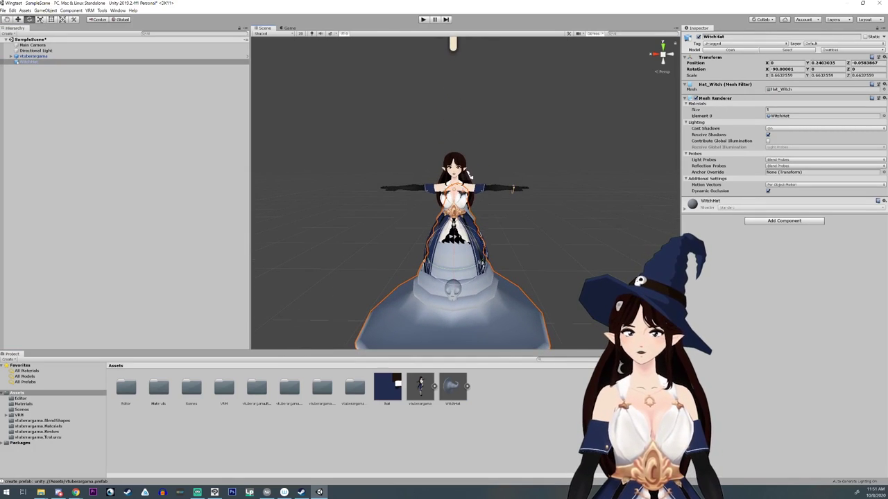
Move the witch hat straight up to the avatar's head, to a Y position of about 1.546
click(18, 18)
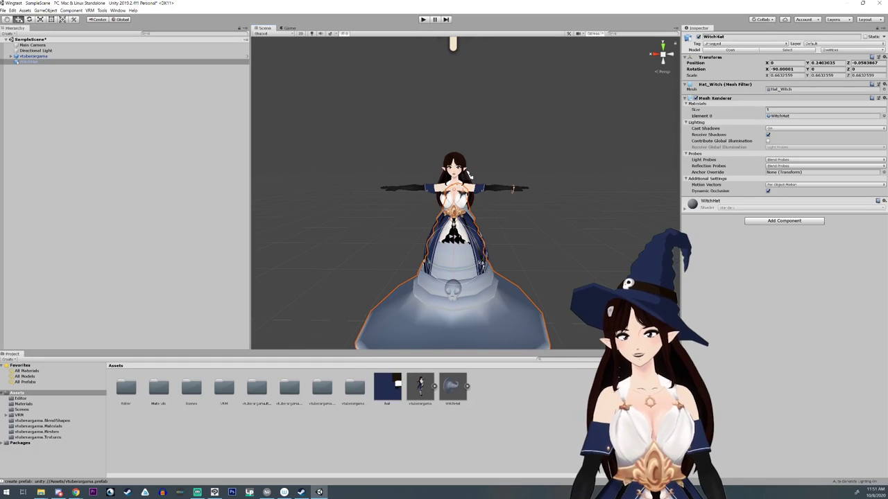
drag(459, 230, 383, 270)
mouse_move(431, 245)
mouse_down()
mouse_move(424, 38)
mouse_move(415, 237)
mouse_up()
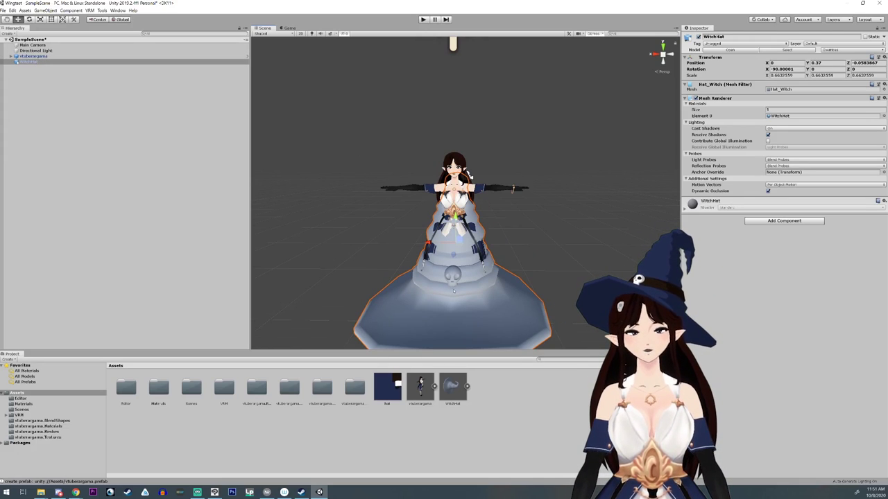
drag(454, 214, 454, 93)
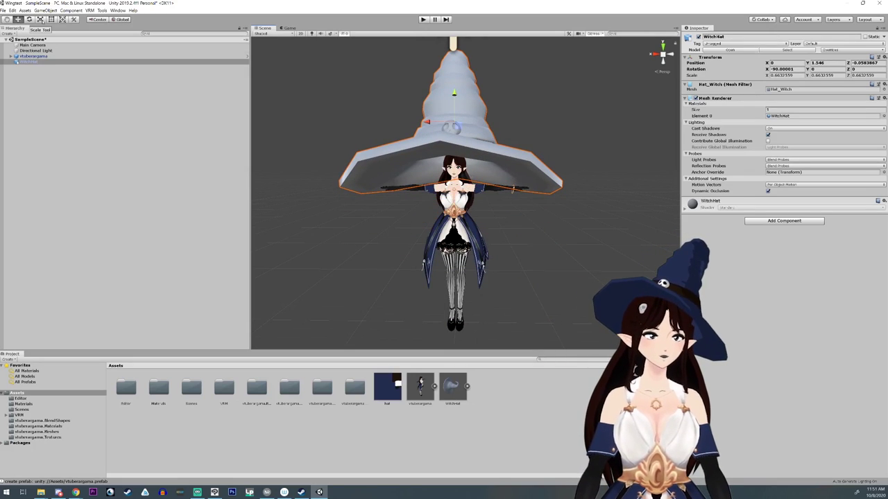
Scale the hat uniformly down to about 0.175 and lower it onto the avatar's head at about Y 1.681
scroll(284, 158, up, 2)
middle_drag(291, 160, 307, 173)
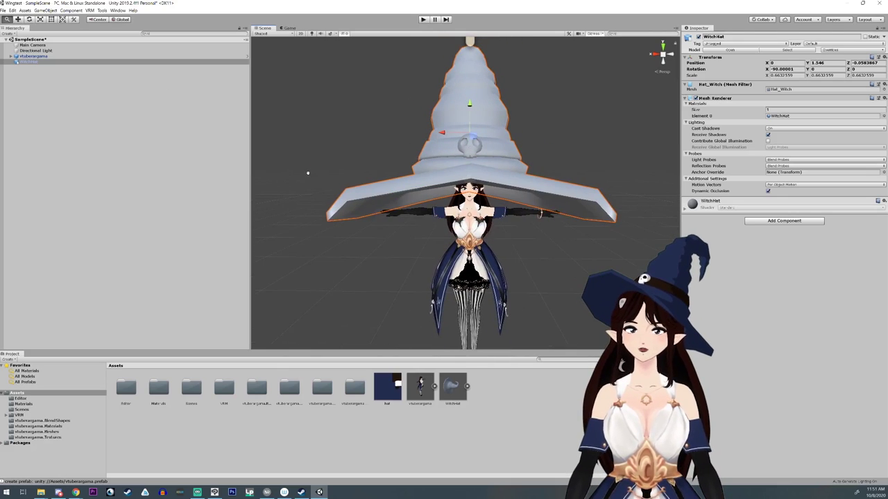
key(r)
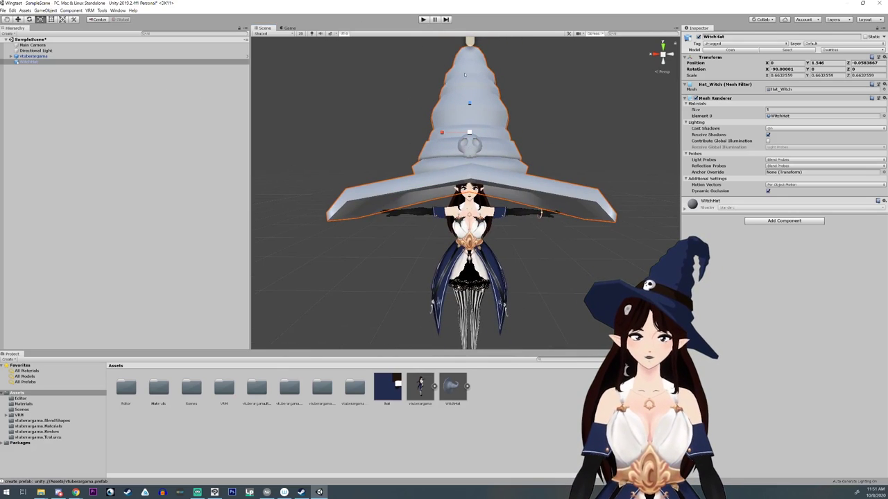
drag(470, 133, 471, 159)
scroll(472, 160, up, 4)
scroll(472, 159, down, 2)
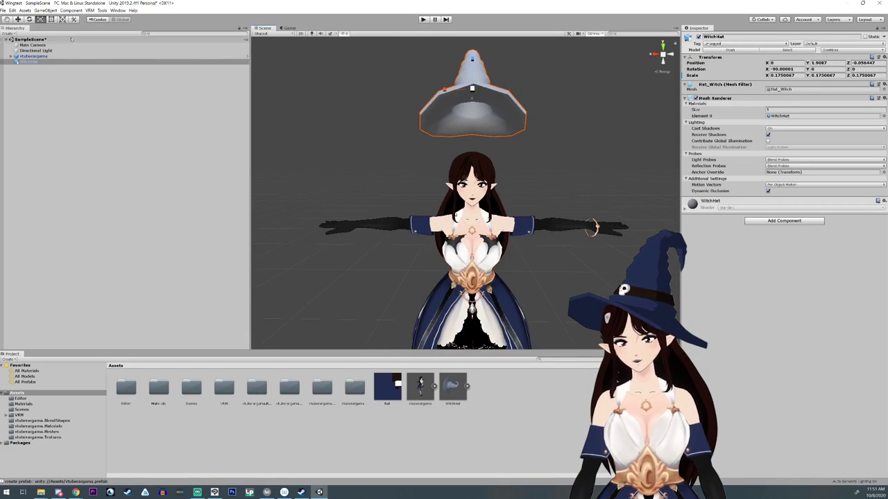
key(w)
drag(474, 61, 472, 111)
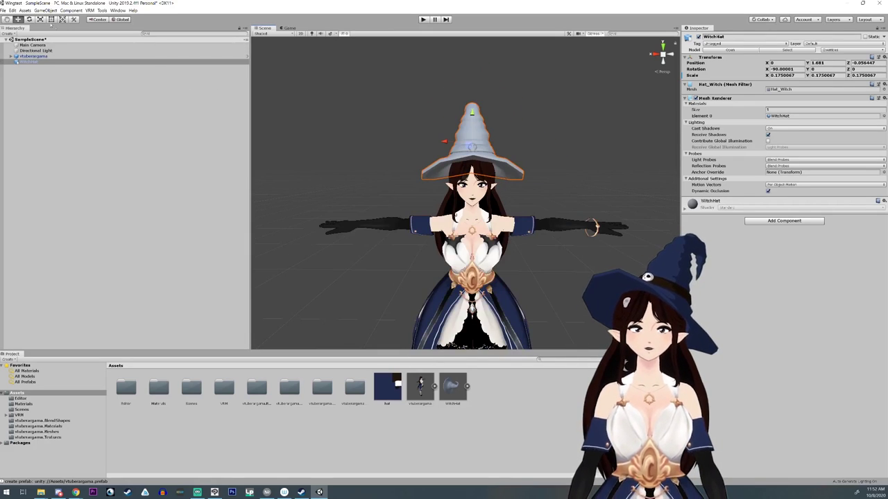
Shrink the hat uniformly to about 0.158 and tilt it sideways about 9 degrees, seating it on the head at about Y 1.692
key(r)
drag(472, 143, 450, 142)
click(29, 20)
key(w)
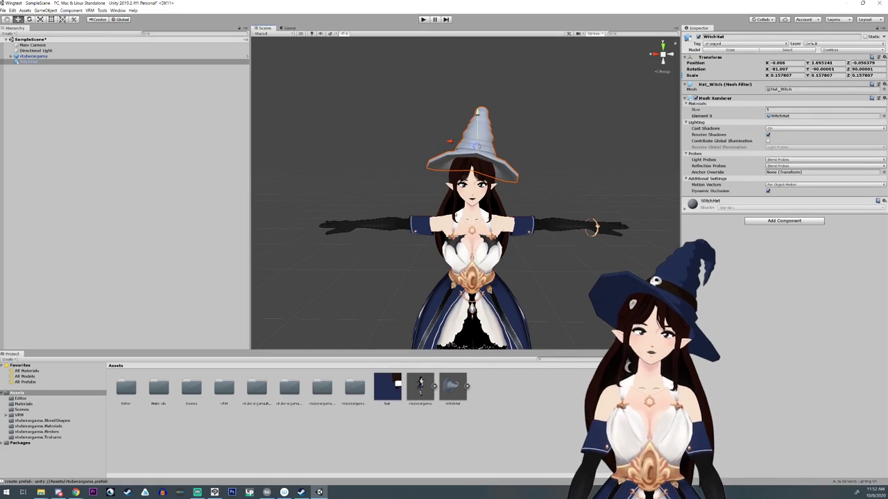
alt+drag(548, 156, 401, 209)
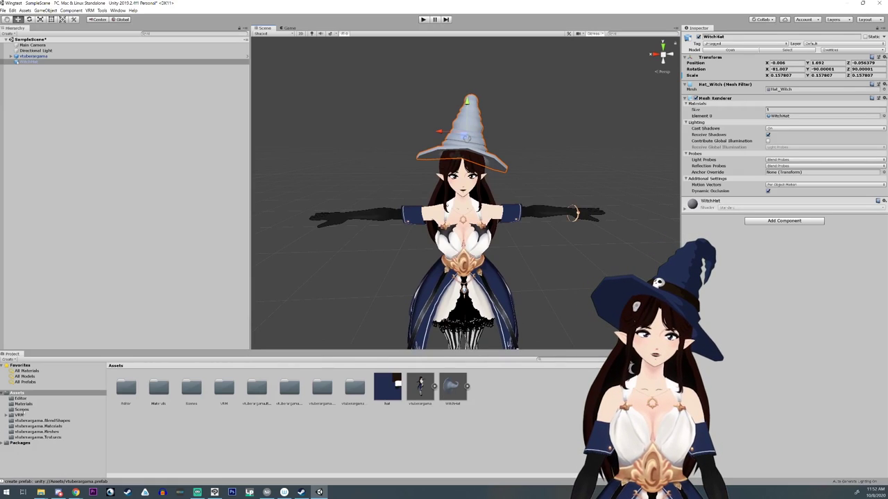
Examine the material embedded in the WitchHat model asset
click(467, 386)
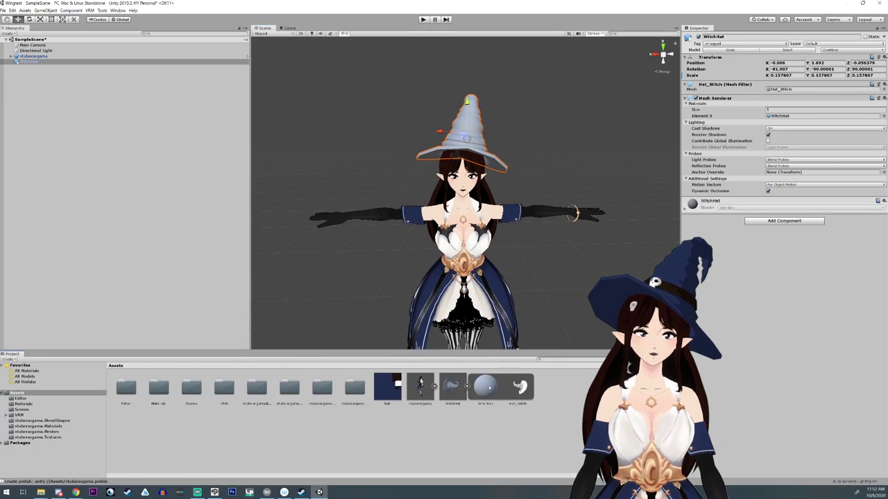
click(486, 387)
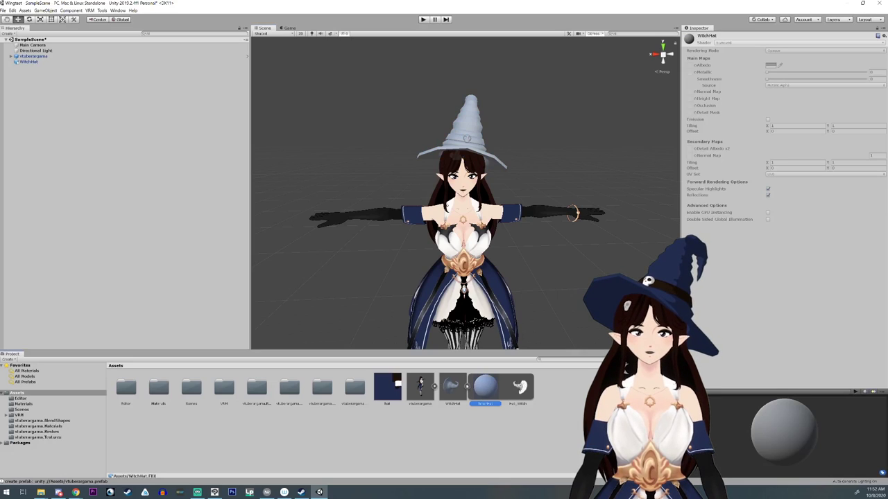
click(466, 387)
Create a new material in the Assets folder, keeping its default name
right_click(499, 400)
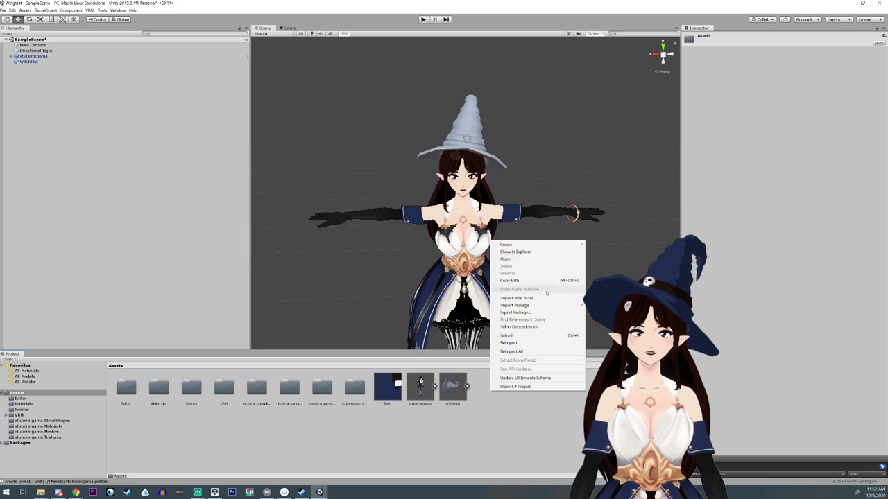
mouse_move(548, 245)
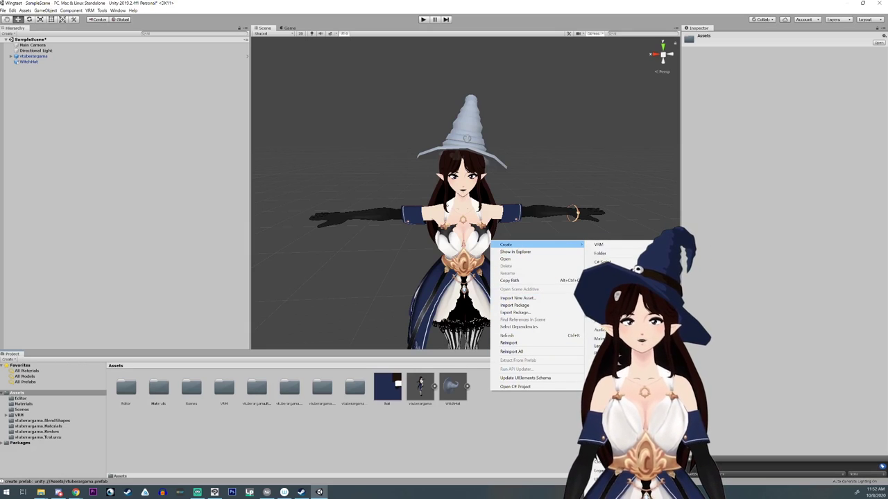
click(598, 338)
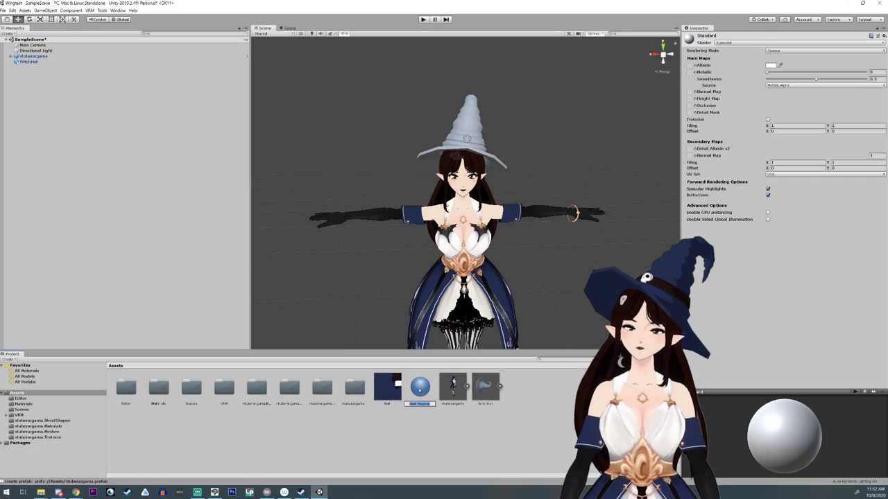
click(423, 389)
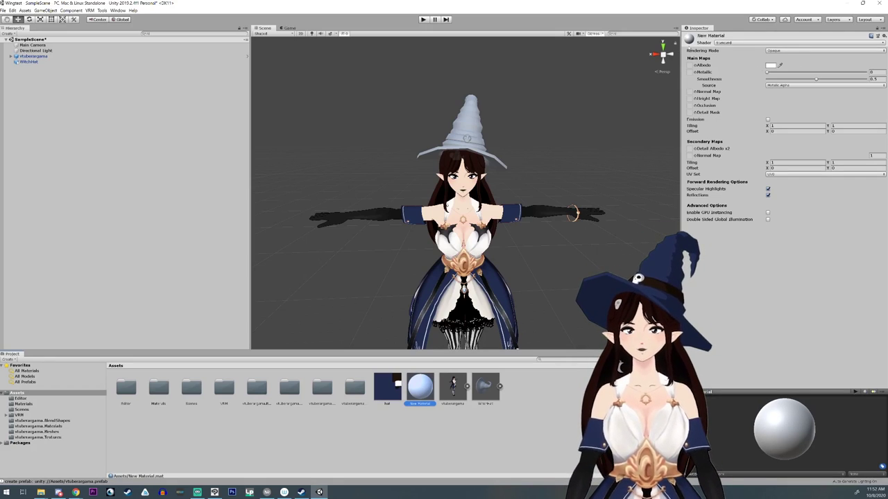
Change the new material's shader to VRM/MToon
click(723, 42)
click(728, 136)
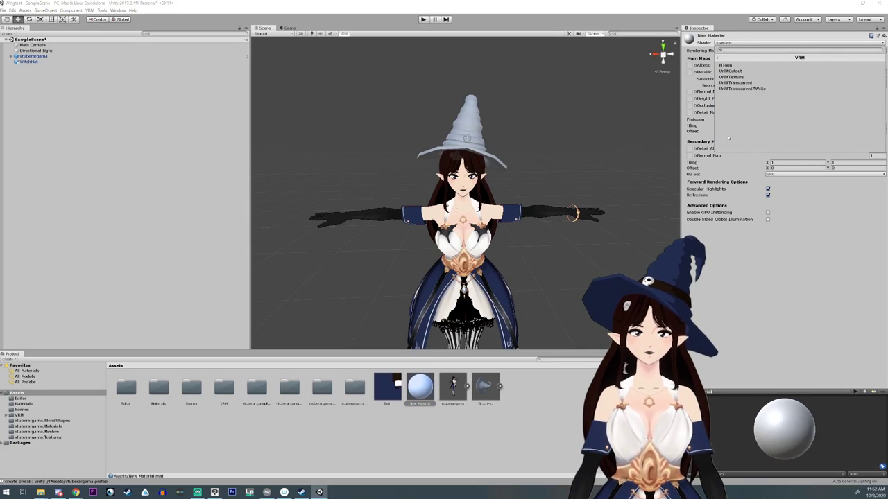
click(720, 58)
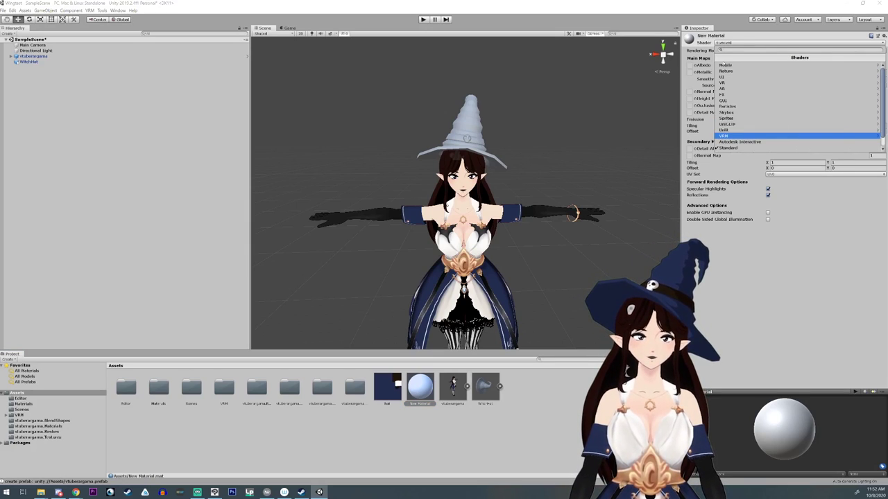
click(736, 137)
click(736, 65)
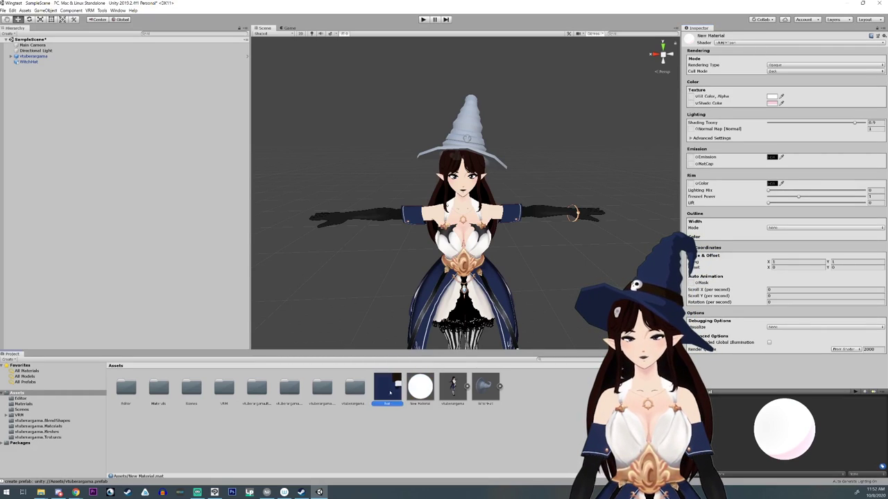
Assign the hat texture to the material's Lit Color and Shade Color, and change the shade color from pink to a light grey
drag(691, 97, 691, 97)
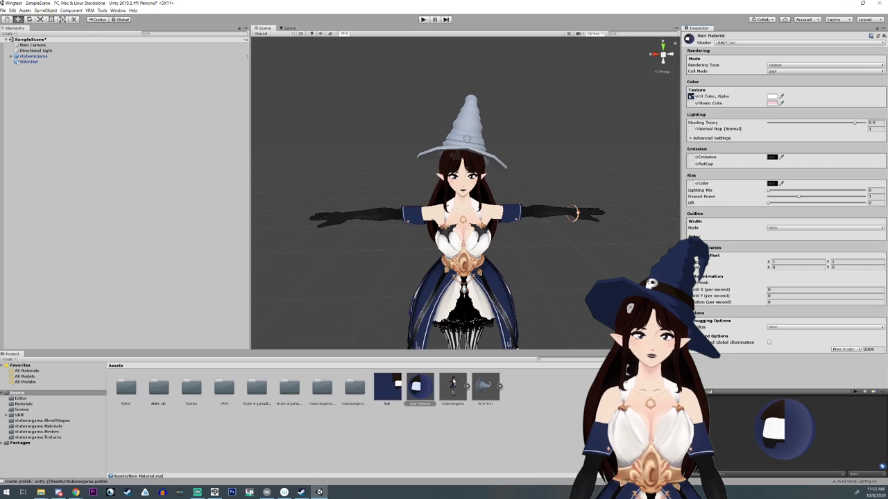
drag(391, 389, 691, 105)
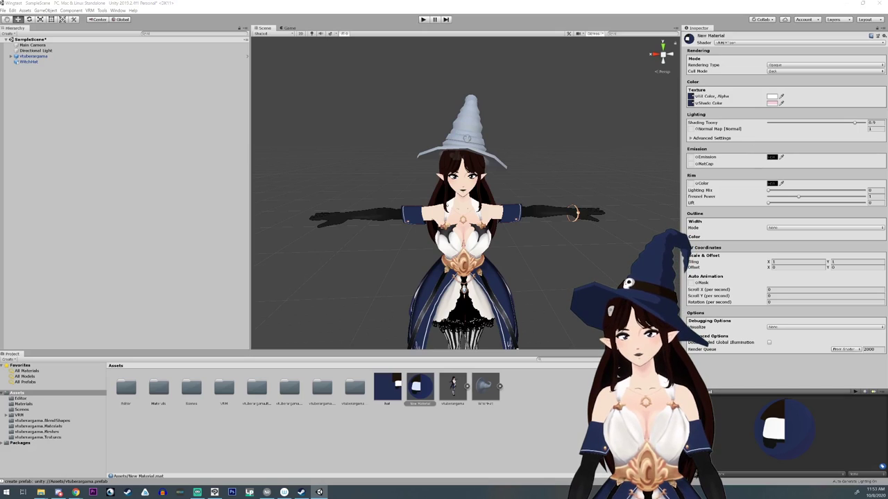
click(772, 103)
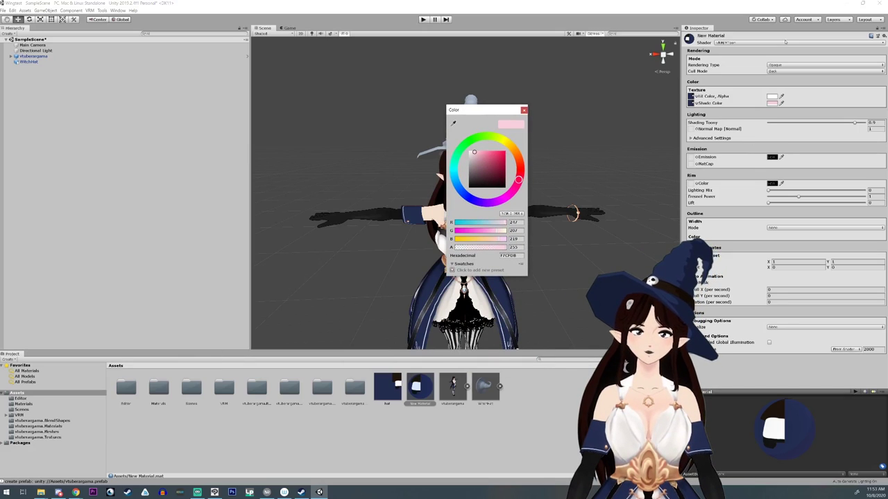
drag(478, 112, 633, 90)
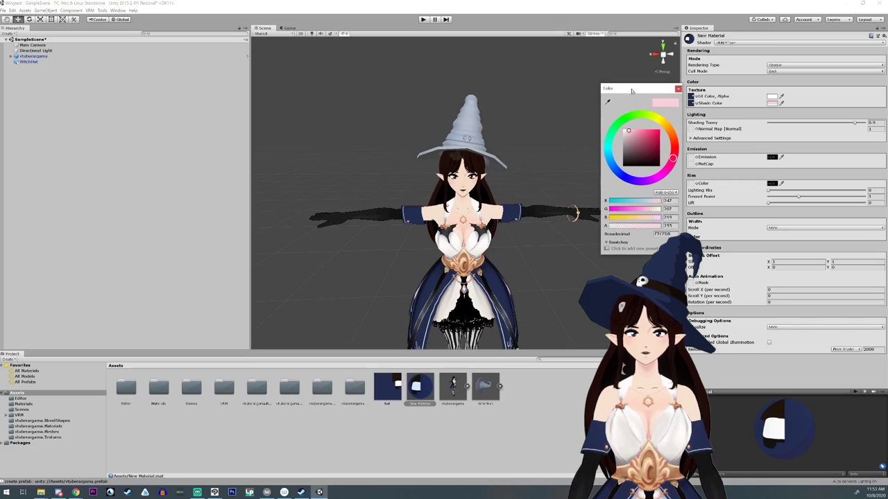
drag(629, 137, 623, 141)
click(678, 88)
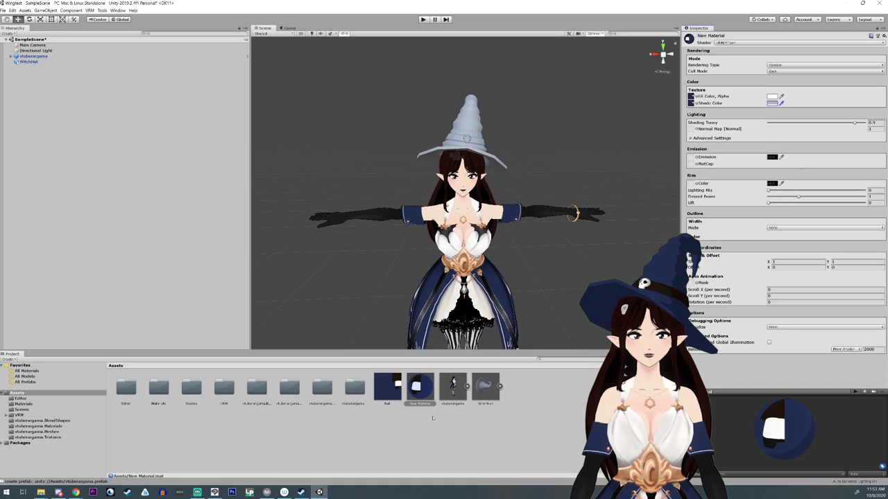
Apply the new material to the witch hat in the scene
drag(419, 385, 475, 126)
scroll(403, 191, up, 1)
scroll(415, 190, down, 1)
scroll(418, 190, up, 1)
middle_drag(417, 185, 418, 204)
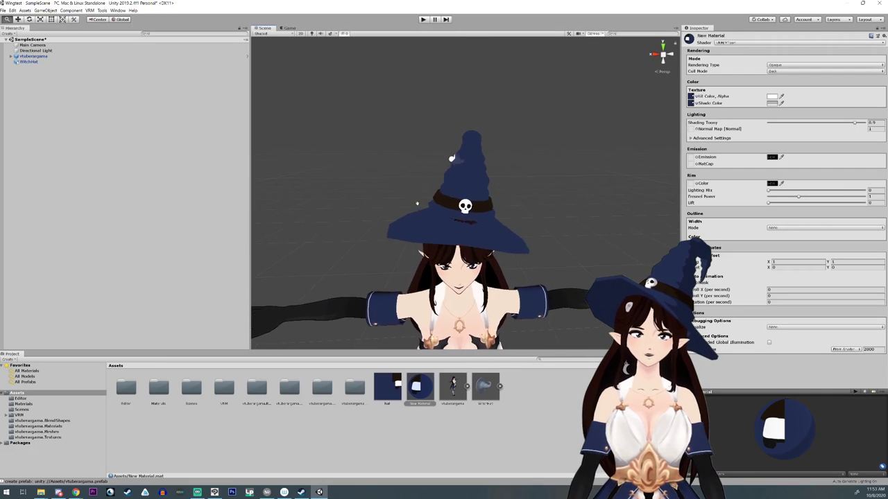
alt+right_drag(453, 158, 441, 150)
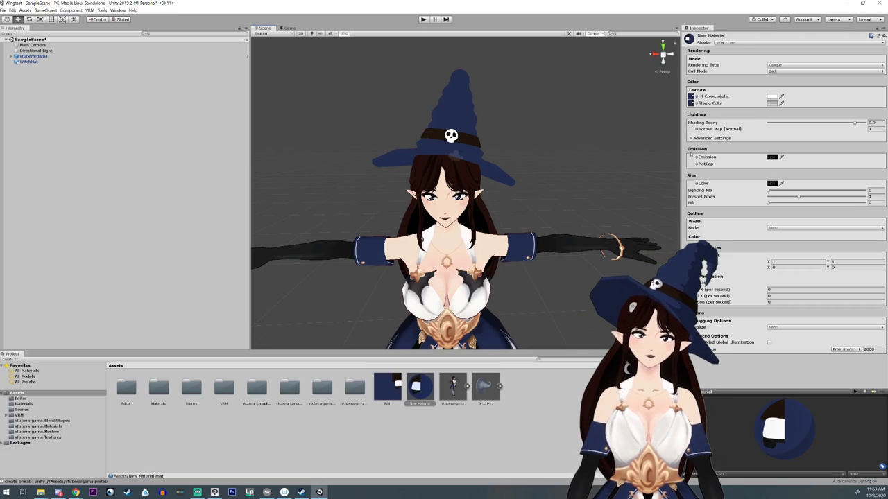
Set the material's Shading Shift to about 0.144, Shading Toony to 0.649, LightColor Attenuation to 0.294 and GI Intensity to 0.263
click(692, 138)
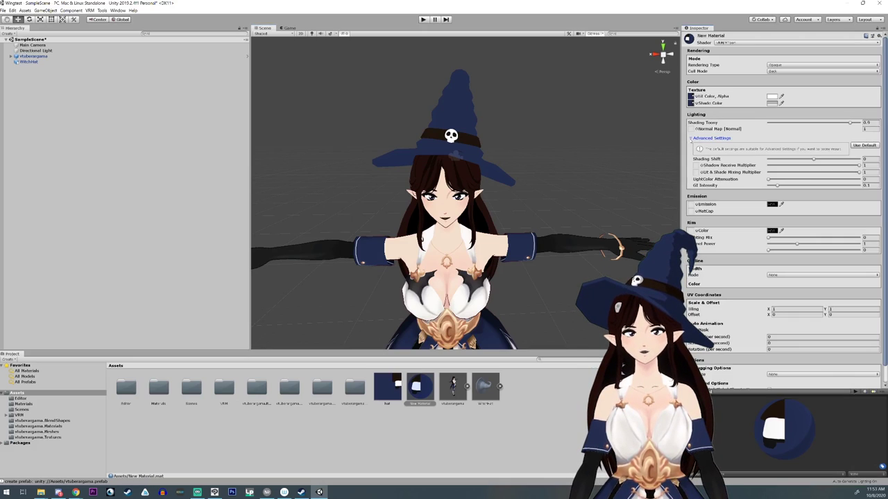
mouse_move(770, 181)
mouse_down()
mouse_move(787, 181)
mouse_move(820, 160)
mouse_up()
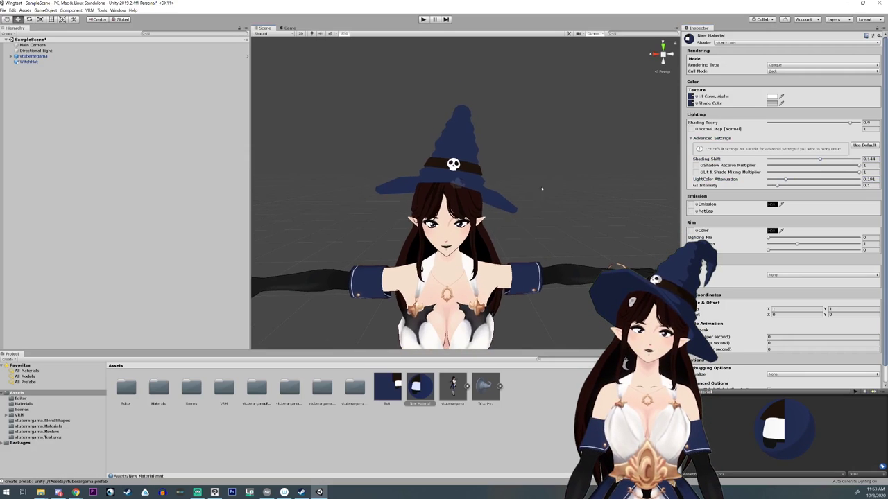
mouse_move(849, 123)
mouse_down()
mouse_move(801, 131)
mouse_move(830, 137)
mouse_up()
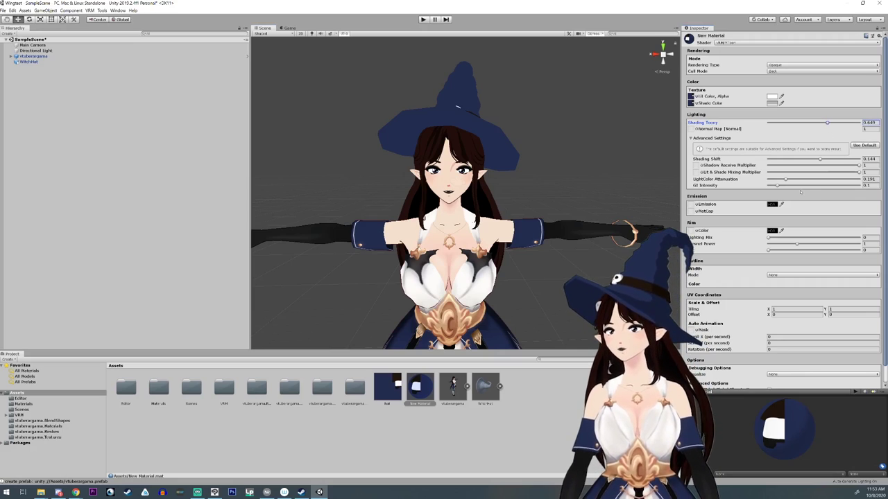
drag(777, 186, 795, 179)
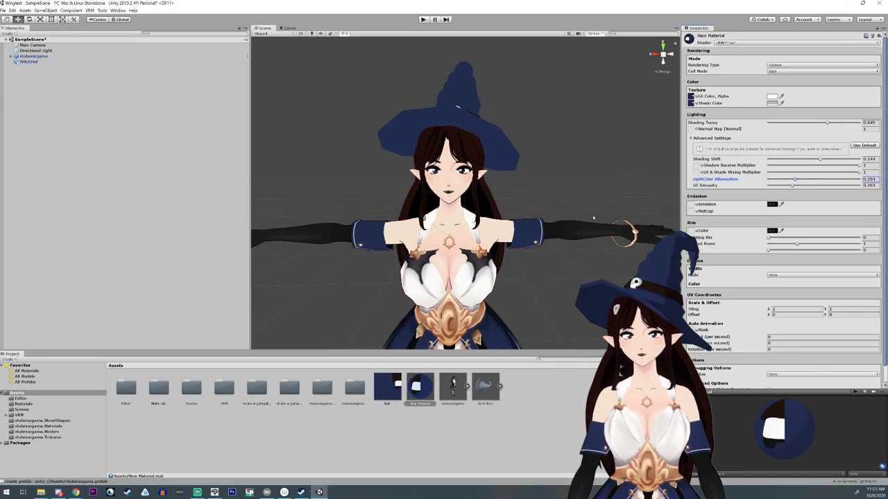
Assign the hat texture as the normal map and lower Shadow Receive Multiplier to about 0.492 and Lit & Shade Mixing Multiplier to 0.885
drag(391, 396, 691, 130)
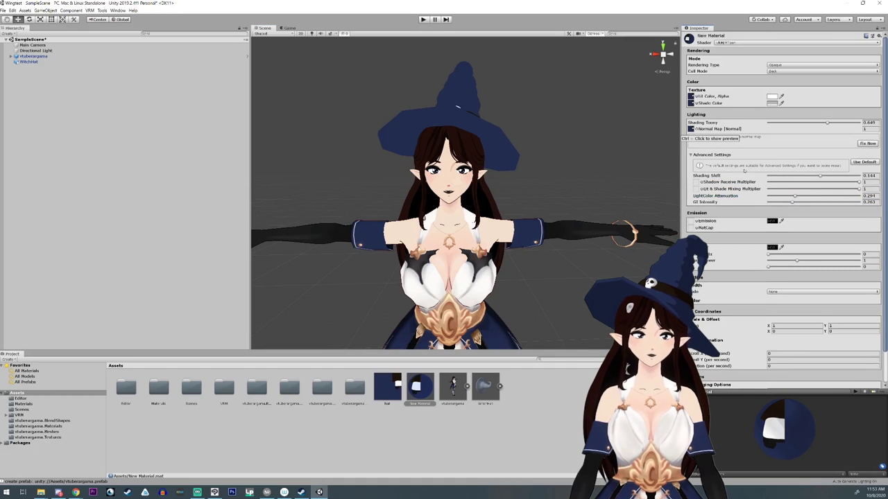
mouse_move(859, 181)
mouse_down()
mouse_move(801, 182)
mouse_move(847, 188)
mouse_up()
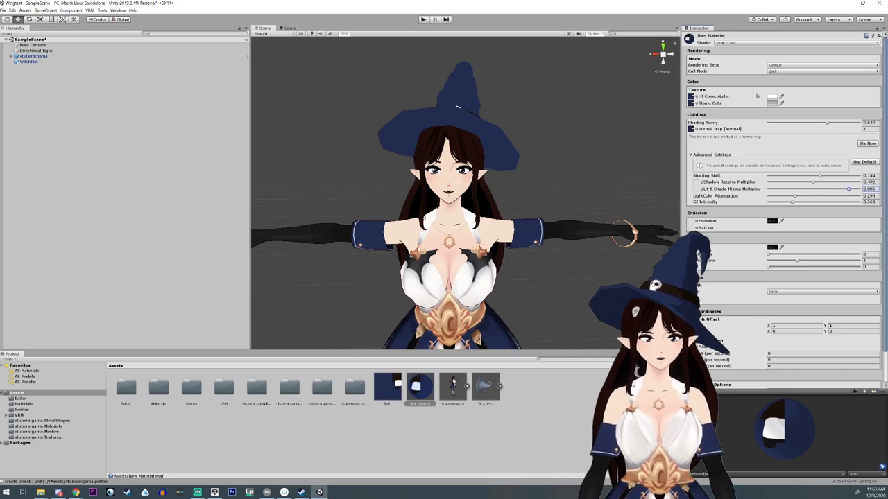
Darken the hat material's shade color to nearly black
click(771, 102)
drag(636, 147, 617, 166)
click(678, 88)
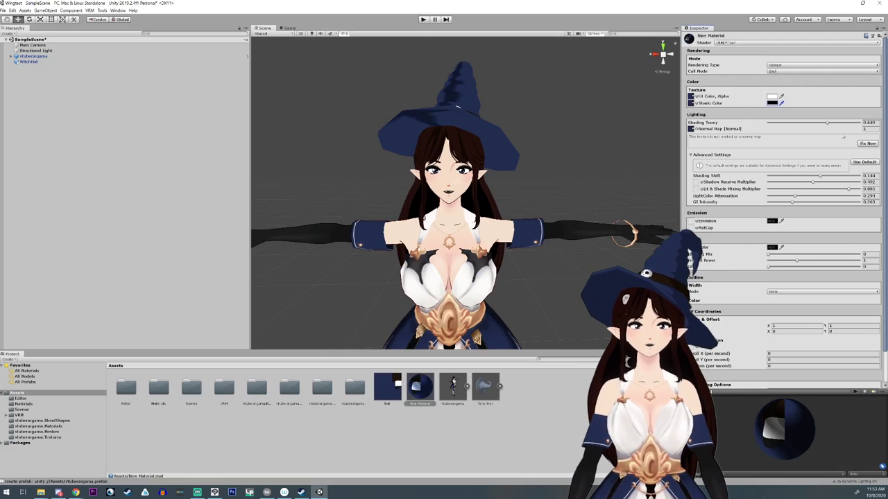
Raise Shading Toony to about 0.89 and Lit & Shade Mixing Multiplier to 1
drag(828, 123, 851, 124)
drag(848, 189, 860, 190)
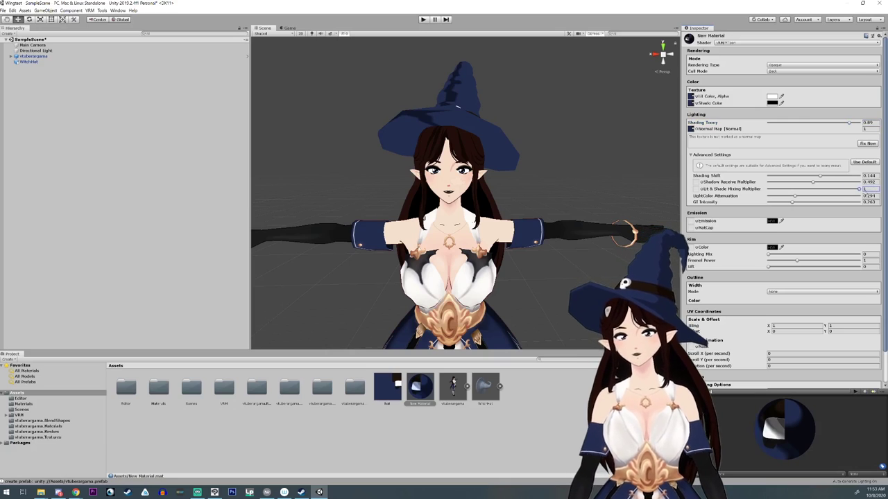
Set the hat material's Shading Shift to about 0.648, Shadow Receive Multiplier to 0.824, LightColor Attenuation to 0.61 and GI Intensity to 0.301
drag(806, 183, 842, 177)
mouse_move(795, 197)
mouse_down()
mouse_move(823, 197)
mouse_move(795, 202)
mouse_up()
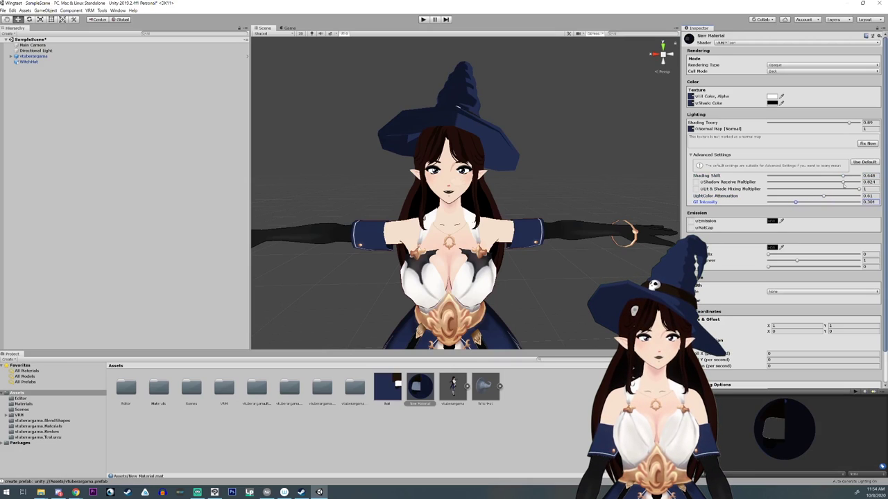
click(863, 188)
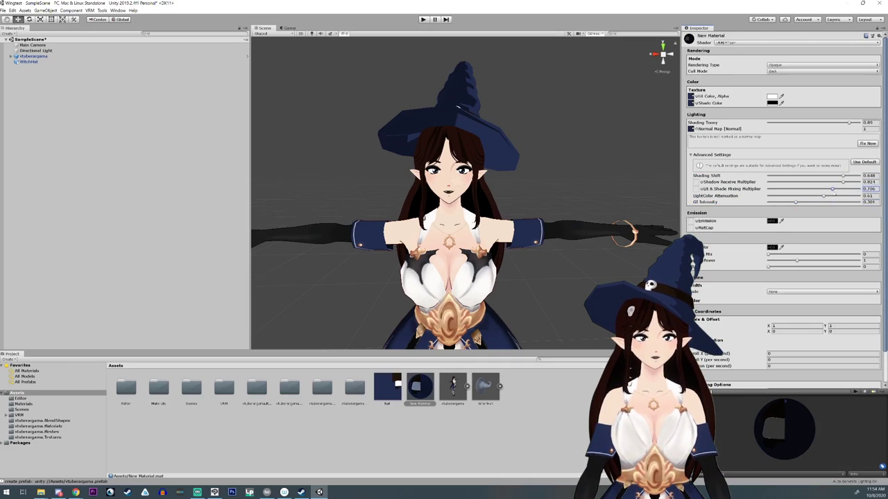
Remove the texture assigned as the hat material's normal map and check the hat's shading
click(690, 129)
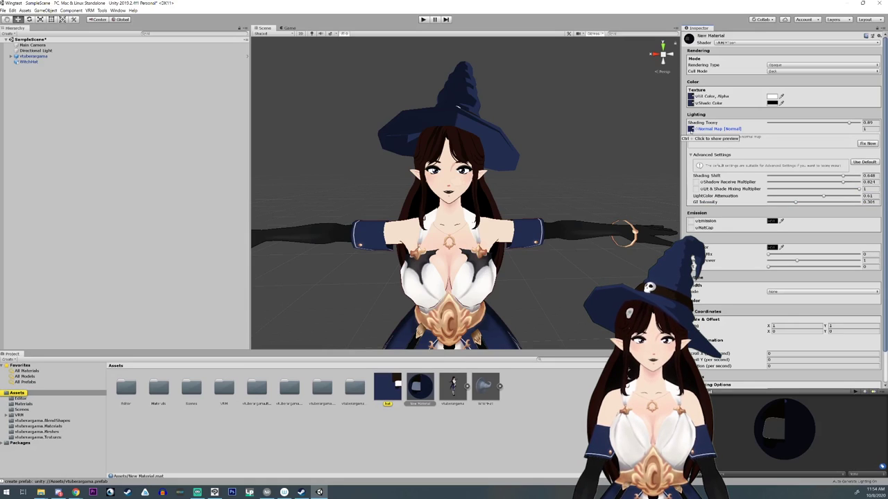
key(Delete)
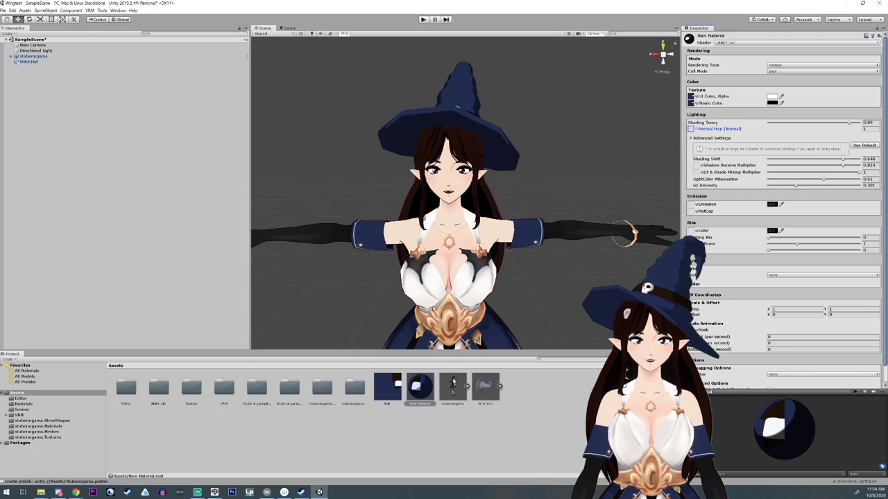
alt+drag(507, 185, 514, 200)
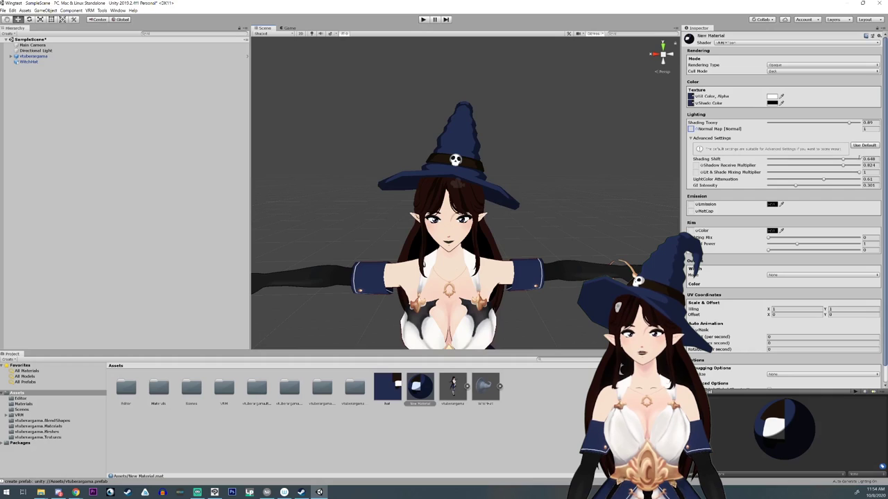
Lower the hat material's Shading Shift to about 0.495 and inspect the hat on the avatar from different angles
click(870, 172)
drag(843, 159, 836, 160)
alt+drag(507, 175, 521, 146)
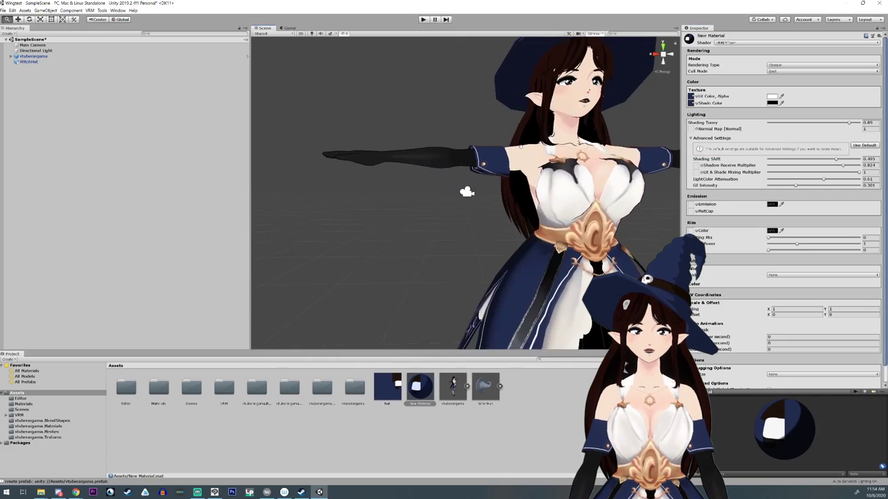
alt+drag(467, 192, 551, 141)
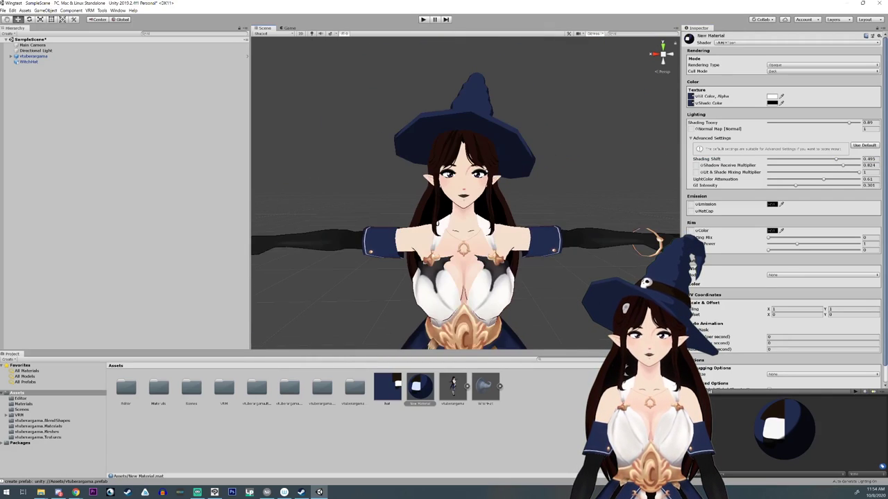
scroll(476, 152, down, 3)
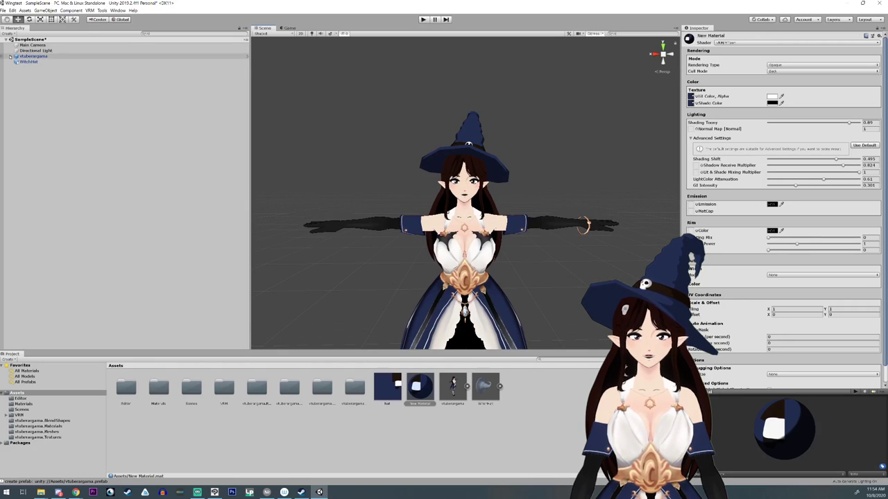
Expand the avatar's full bone hierarchy and parent the WitchHat object to the J_Bip_C_Head bone
click(10, 56)
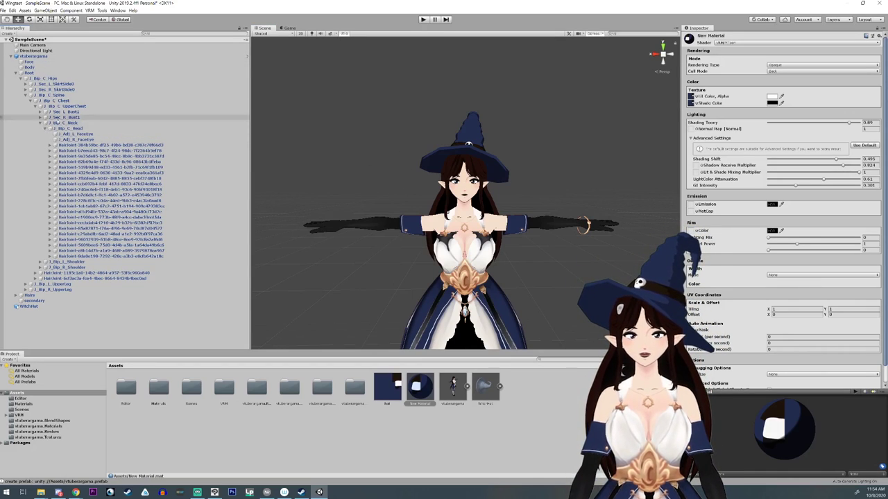
drag(27, 306, 69, 129)
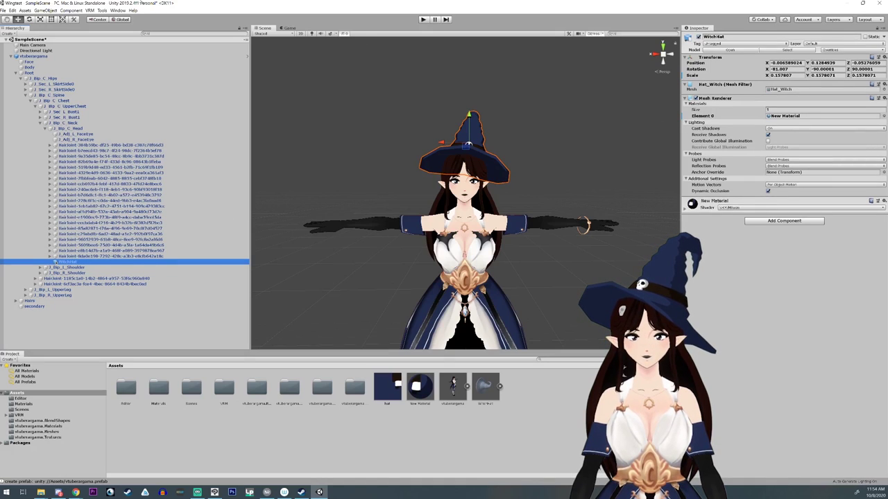
scroll(386, 223, down, 1)
scroll(386, 223, up, 1)
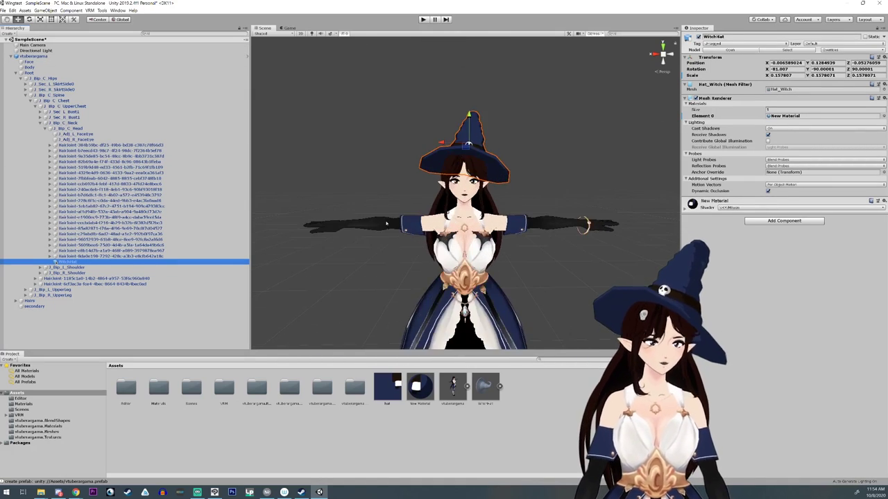
scroll(386, 223, down, 3)
scroll(387, 223, up, 5)
scroll(386, 223, down, 5)
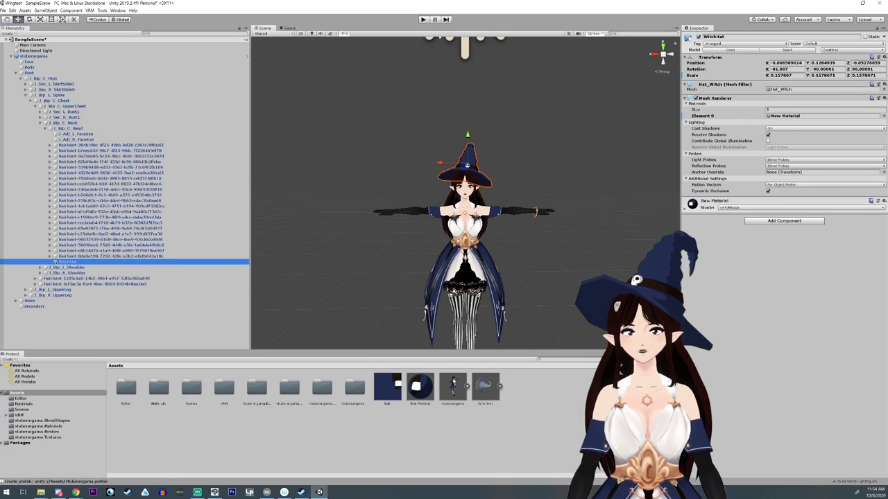
Run the scene and rotate the J_Bip_C_Hips bone slightly in the Scene view to test the hat's attachment
click(423, 20)
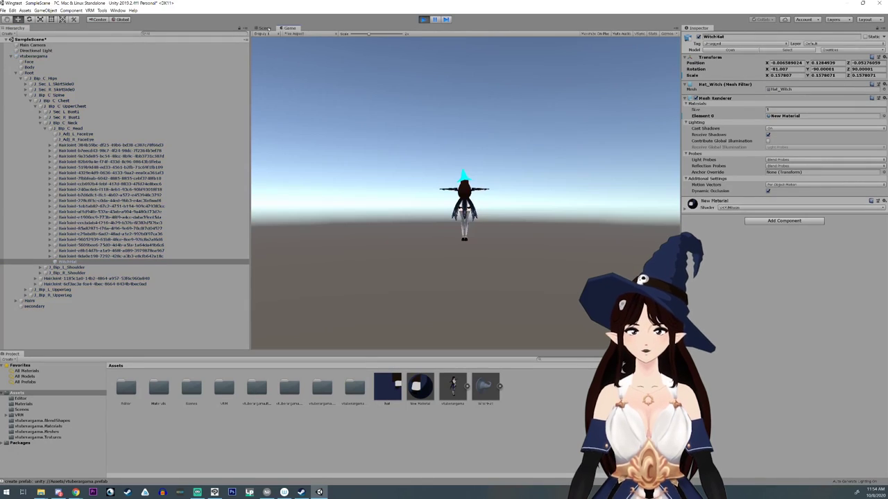
click(264, 28)
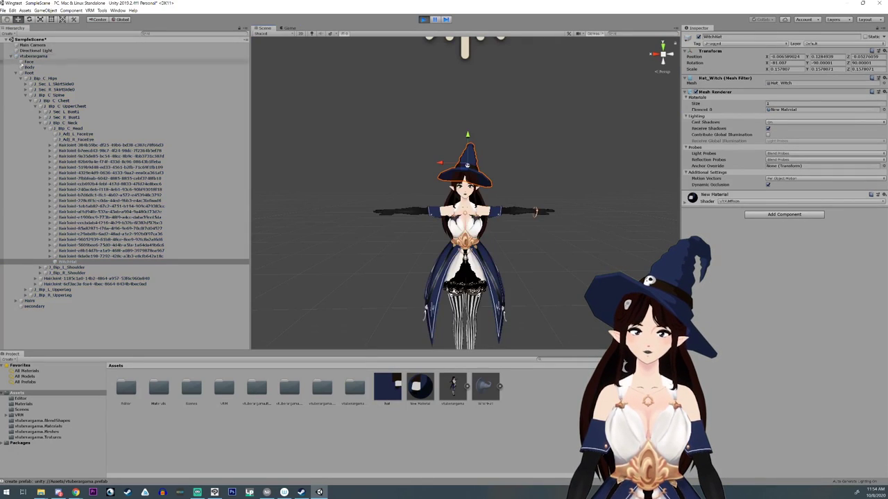
click(46, 78)
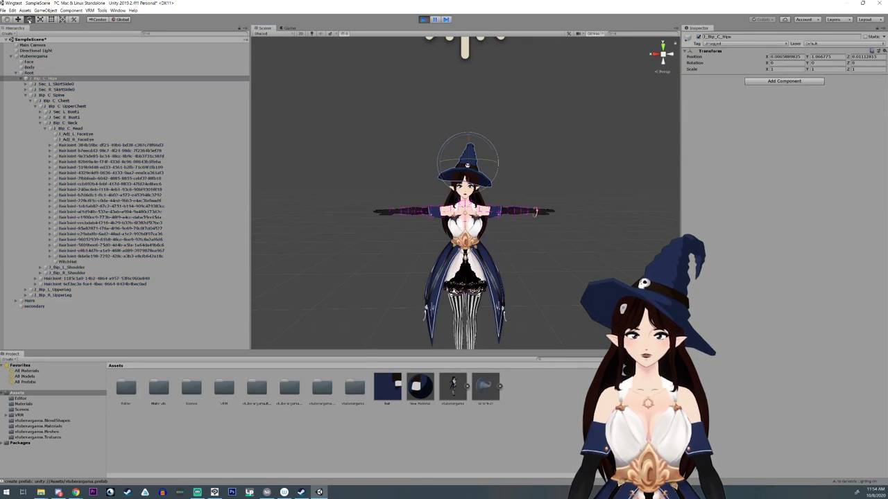
mouse_move(449, 139)
mouse_down()
mouse_move(401, 147)
mouse_move(407, 159)
mouse_move(373, 145)
mouse_move(496, 146)
mouse_move(444, 148)
mouse_move(456, 149)
mouse_up()
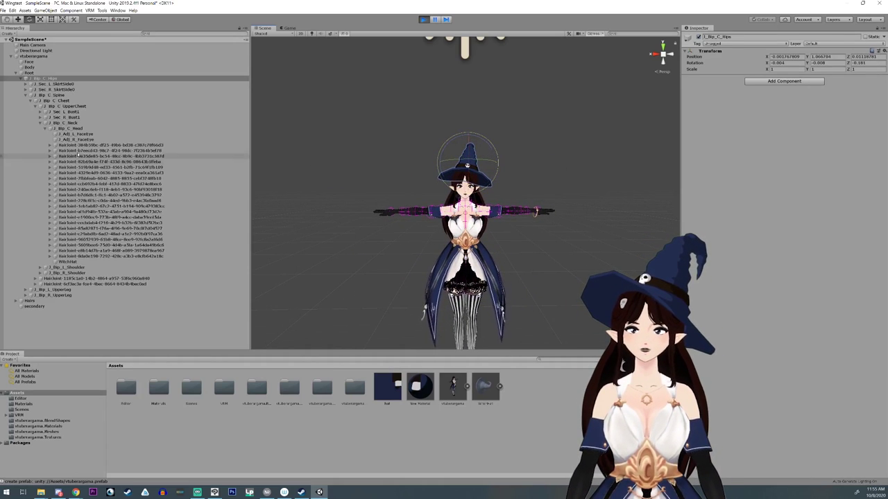
Rotate the J_Bip_C_Neck bone slightly to test whether the hat follows the head, and stop Play mode
click(70, 123)
drag(460, 161, 462, 162)
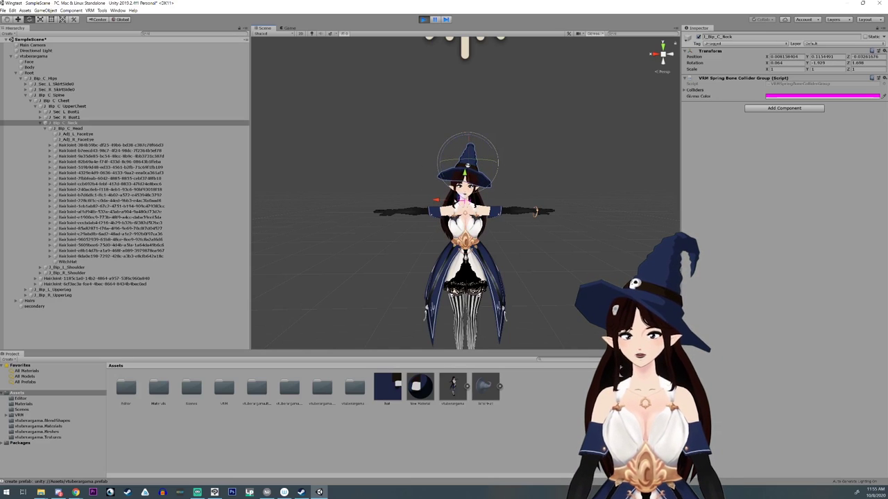
click(423, 20)
click(369, 200)
scroll(367, 276, up, 10)
scroll(366, 276, down, 8)
scroll(363, 275, down, 3)
scroll(361, 259, up, 5)
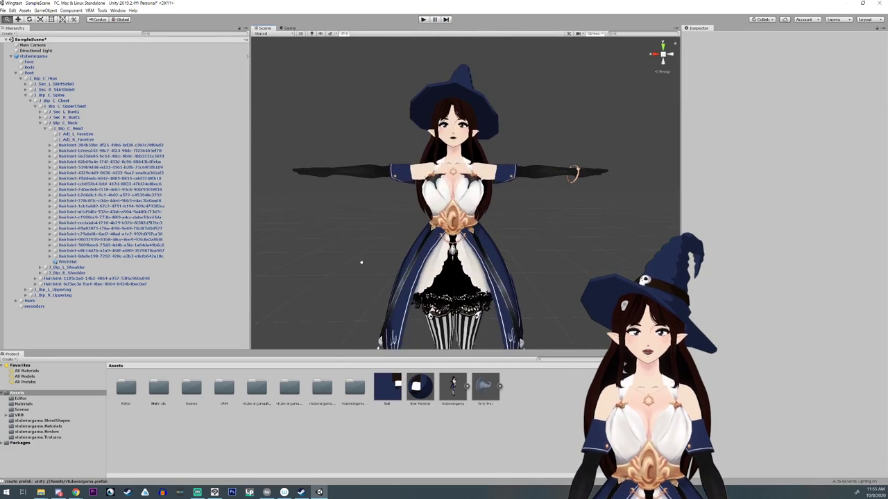
Collapse the vtuberargama hierarchy, select the avatar root and look up the UniVRM-0.53.0 Export humanoid command
click(31, 55)
click(15, 56)
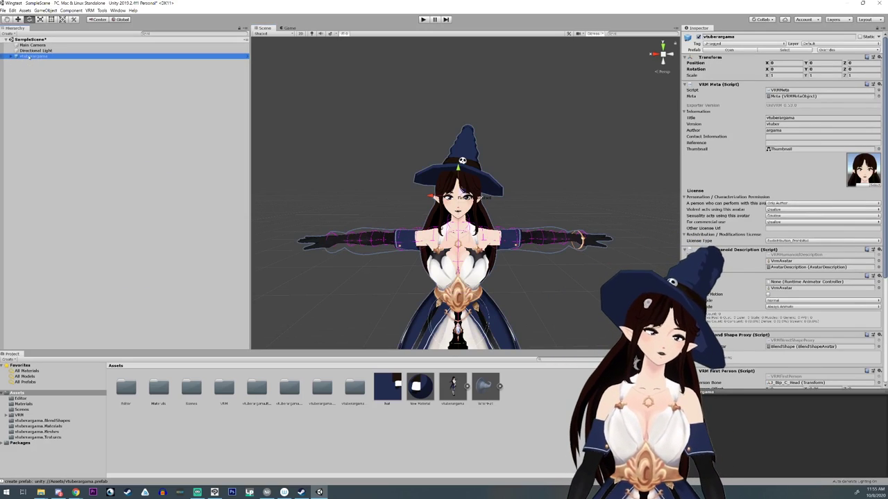
click(89, 10)
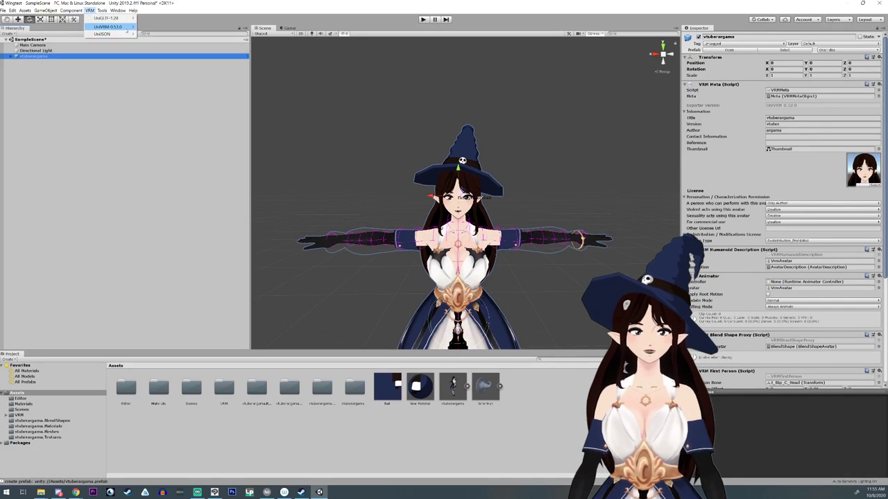
mouse_move(121, 27)
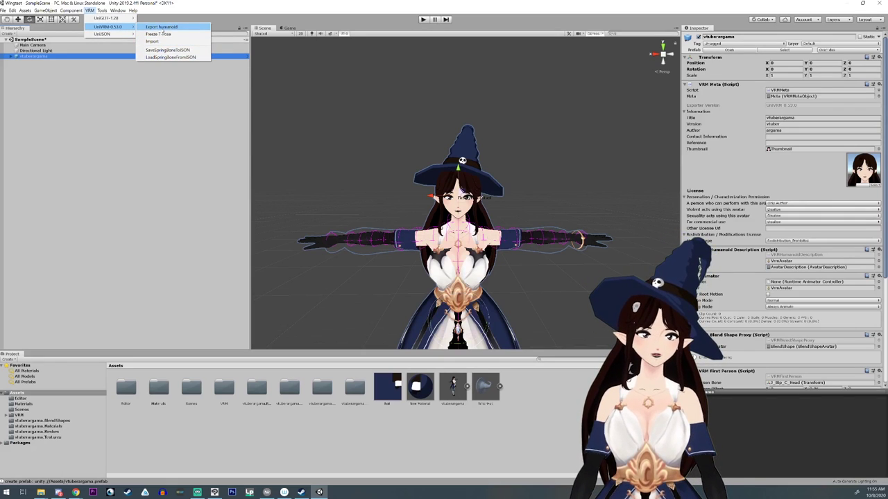
click(135, 148)
scroll(423, 266, down, 5)
mouse_move(427, 274)
middle_down()
mouse_move(412, 195)
mouse_move(419, 275)
middle_up()
right_drag(458, 208, 389, 217)
middle_drag(610, 197, 468, 223)
alt+drag(468, 223, 423, 237)
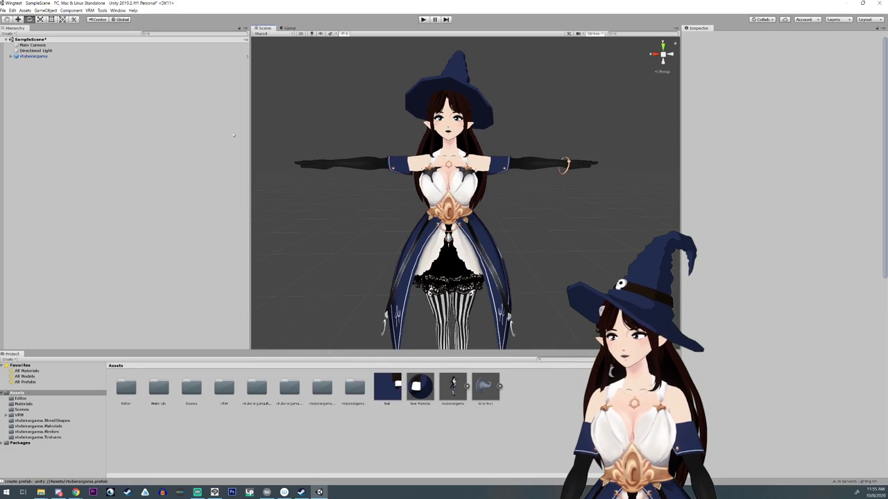
alt+drag(480, 160, 478, 179)
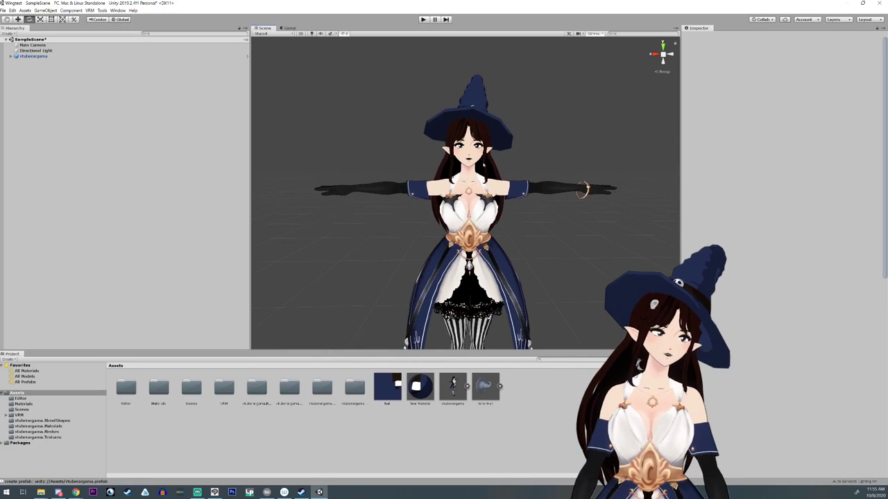